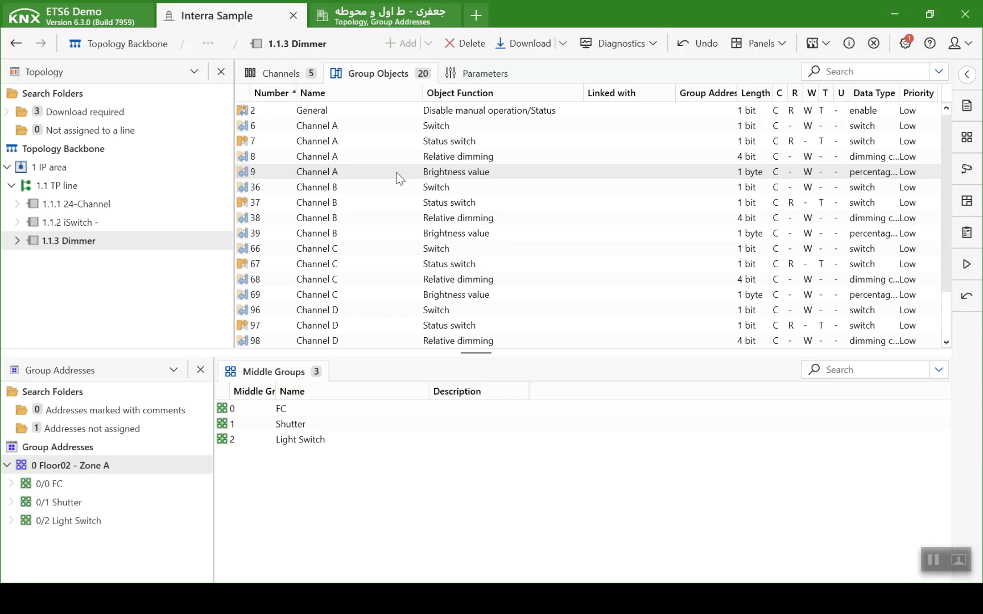
Enable feedback of the brightness value in Channel A's dimming parameters on the 1.1.3 Dimmer, and return to its group objects.
click(492, 72)
scroll(370, 267, down, 1)
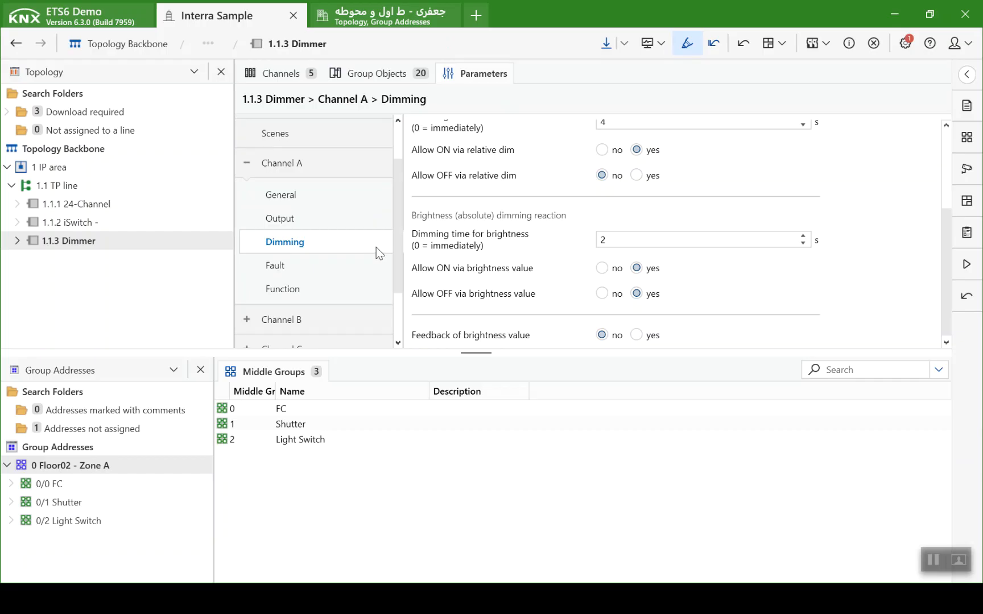
click(357, 174)
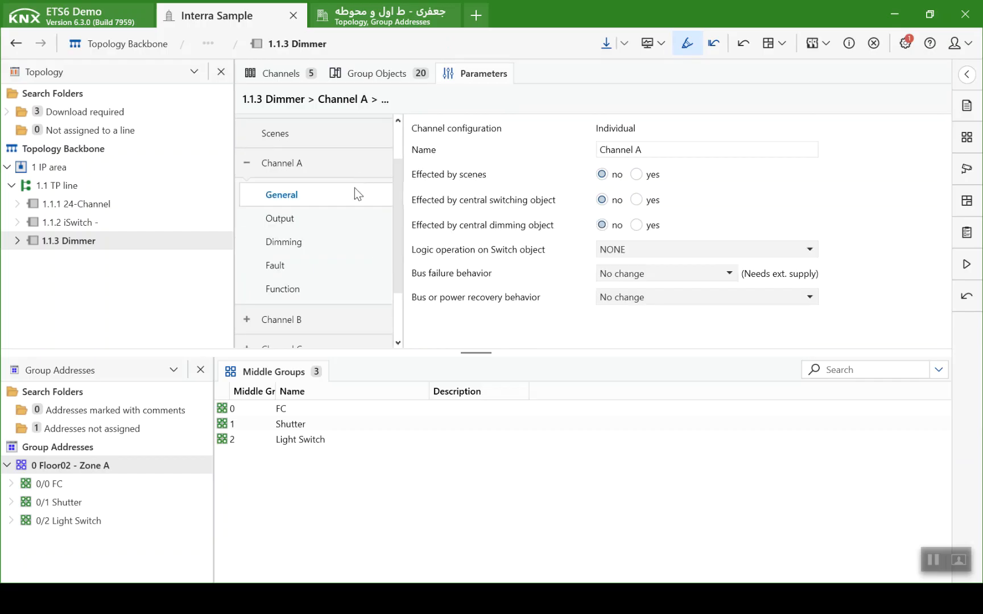
click(337, 244)
scroll(582, 311, down, 2)
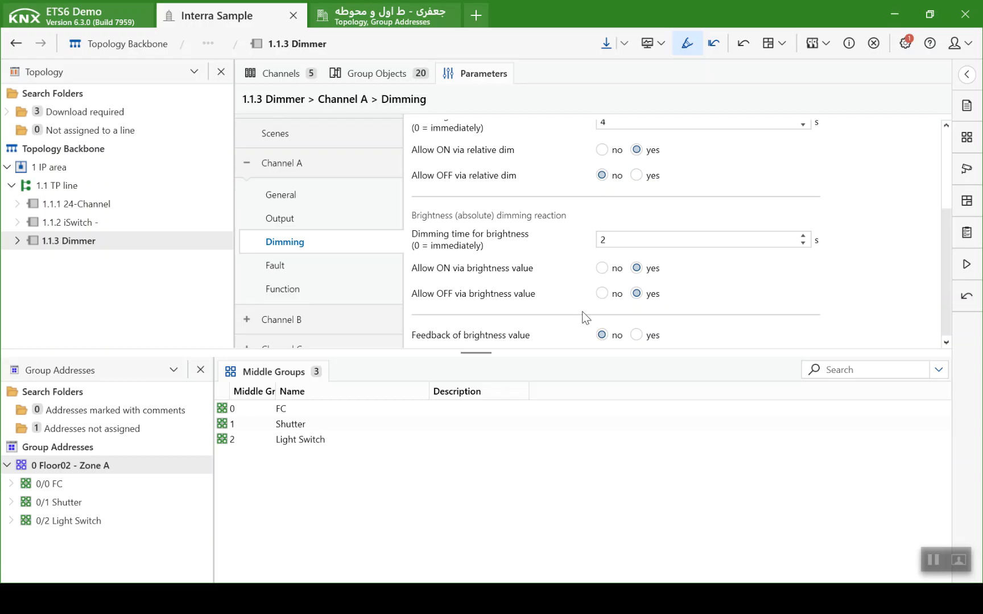
click(637, 335)
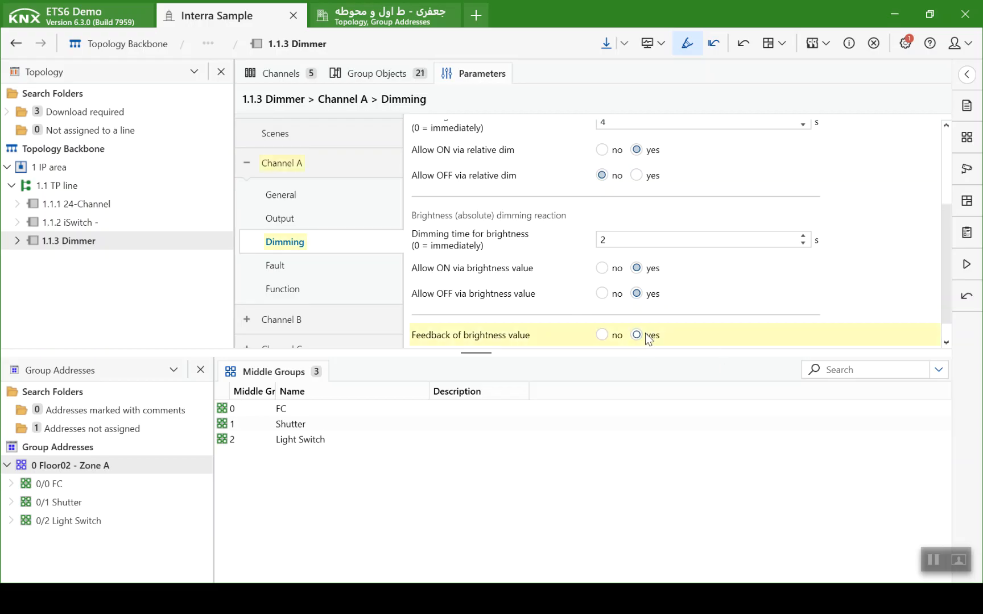
click(389, 67)
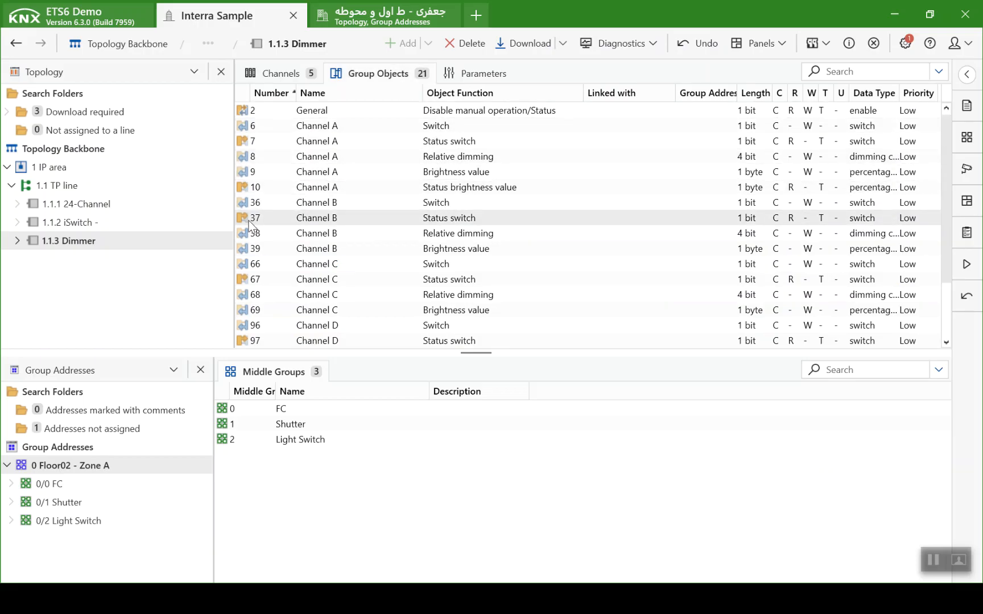
Set Push Button 7 of the 1.1.2 iSwitch to the Dimming function and review its group objects.
click(218, 222)
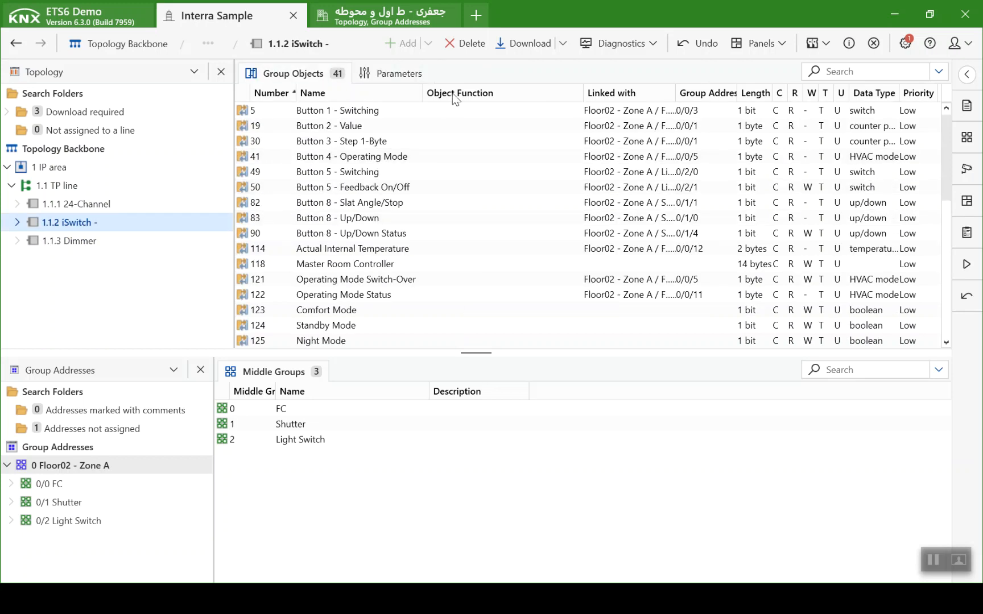
click(413, 76)
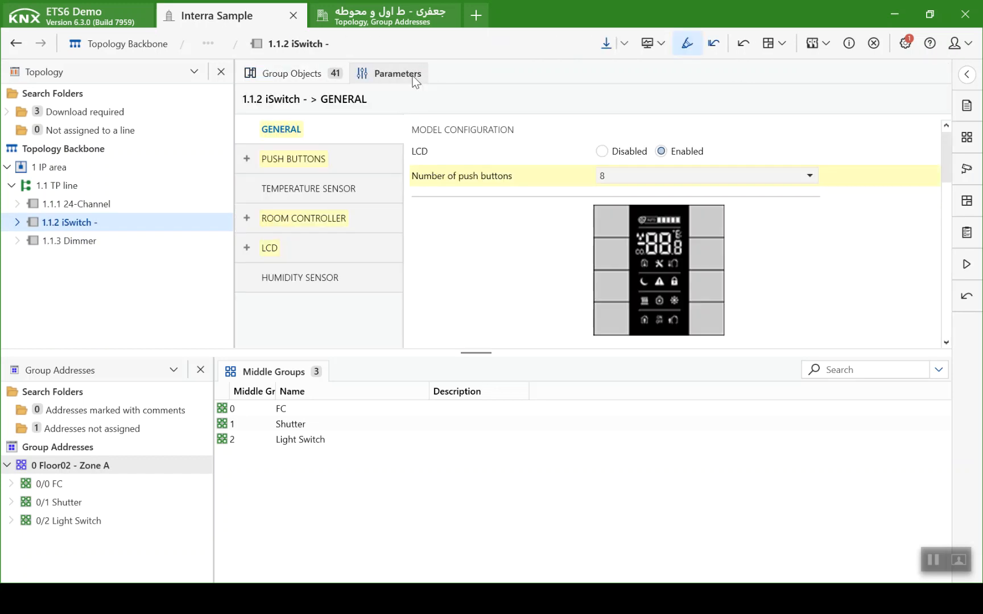
click(319, 162)
click(247, 161)
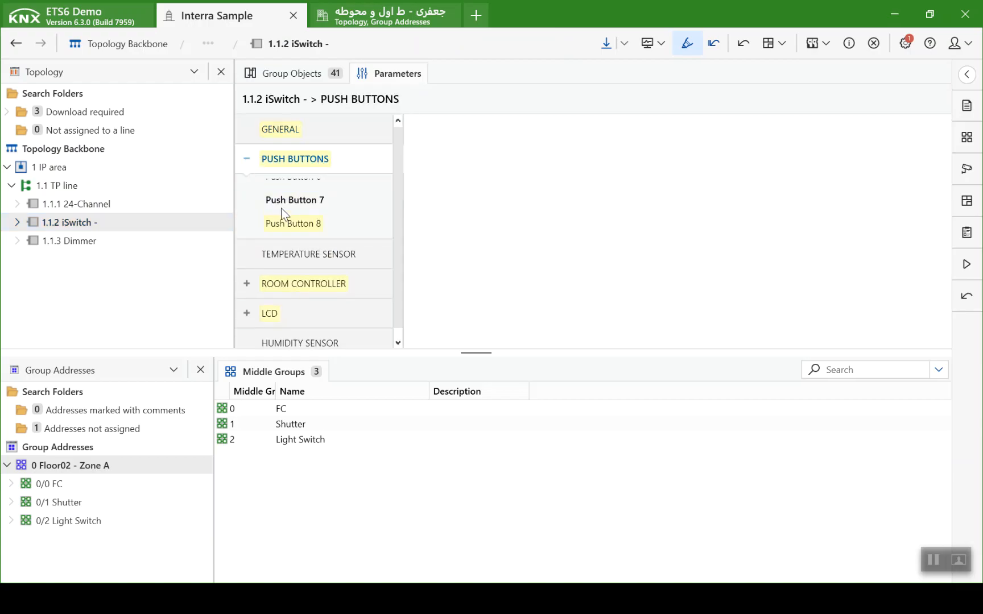
click(313, 329)
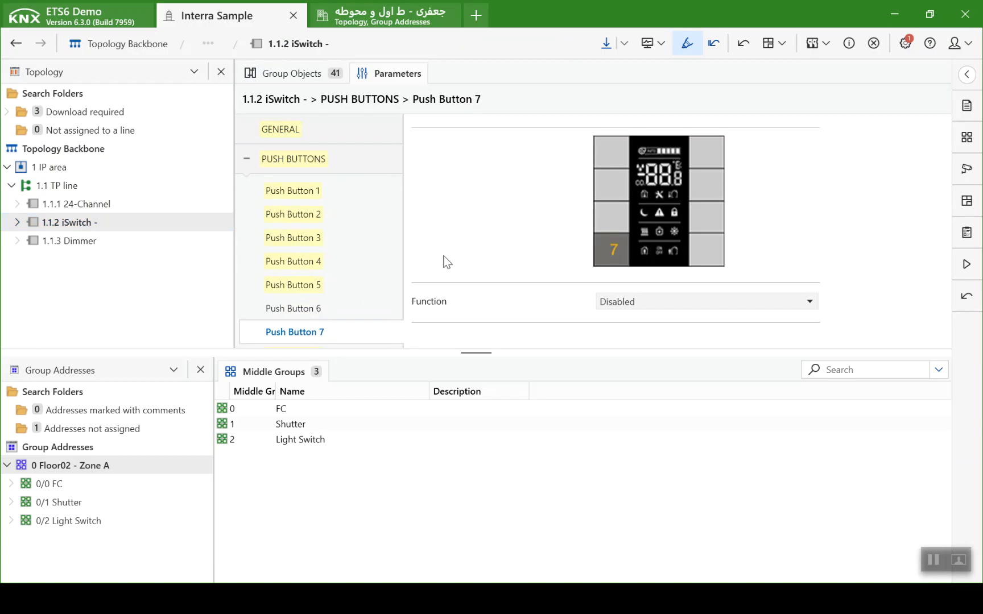
click(633, 302)
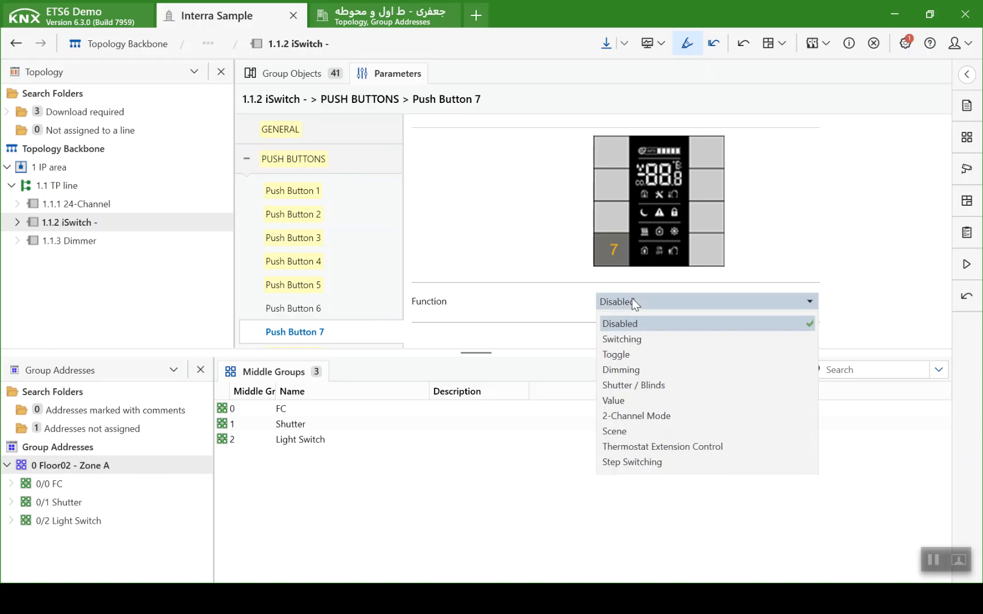
click(629, 371)
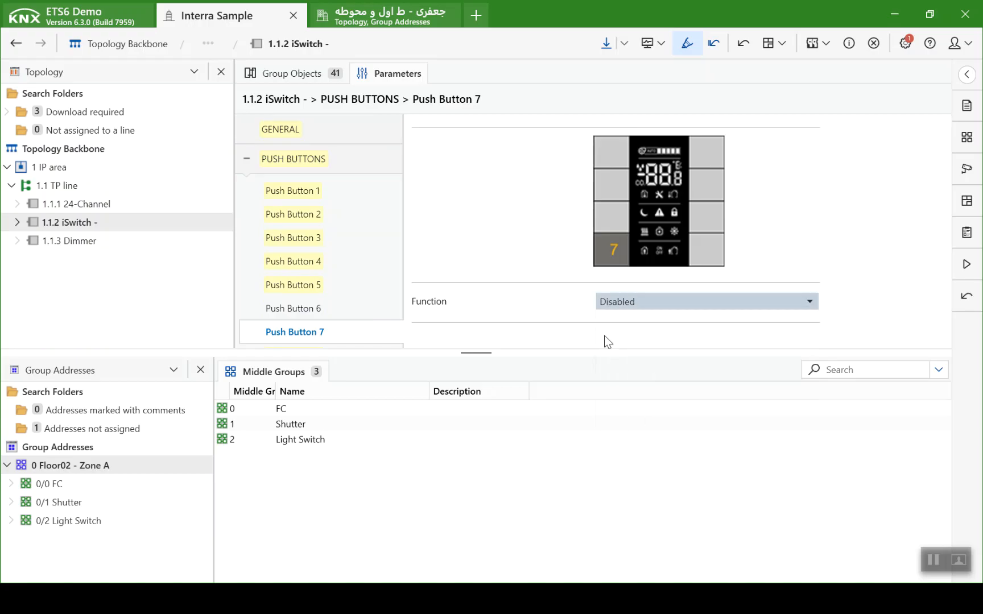
scroll(512, 252, down, 5)
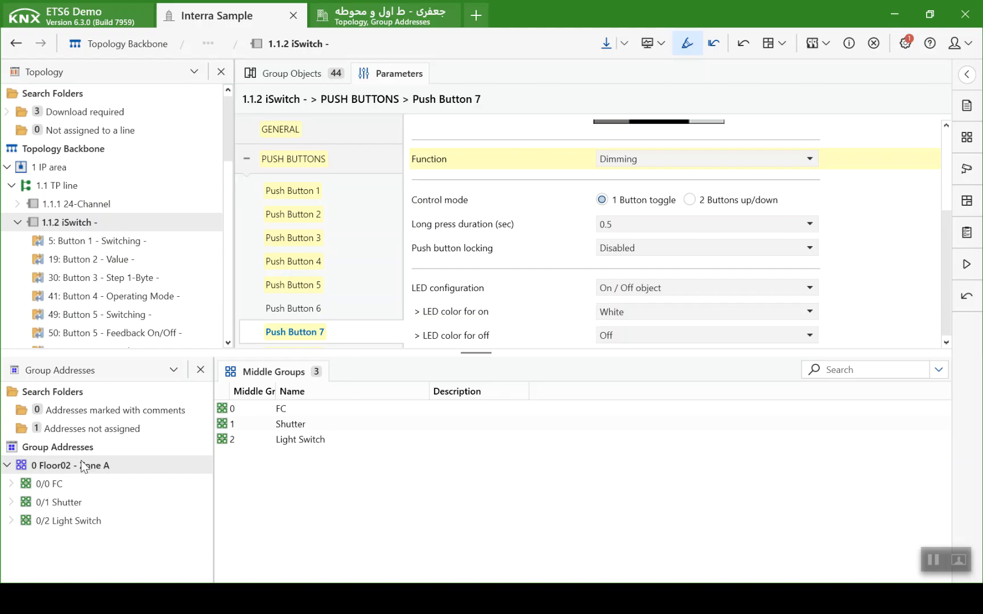
click(290, 73)
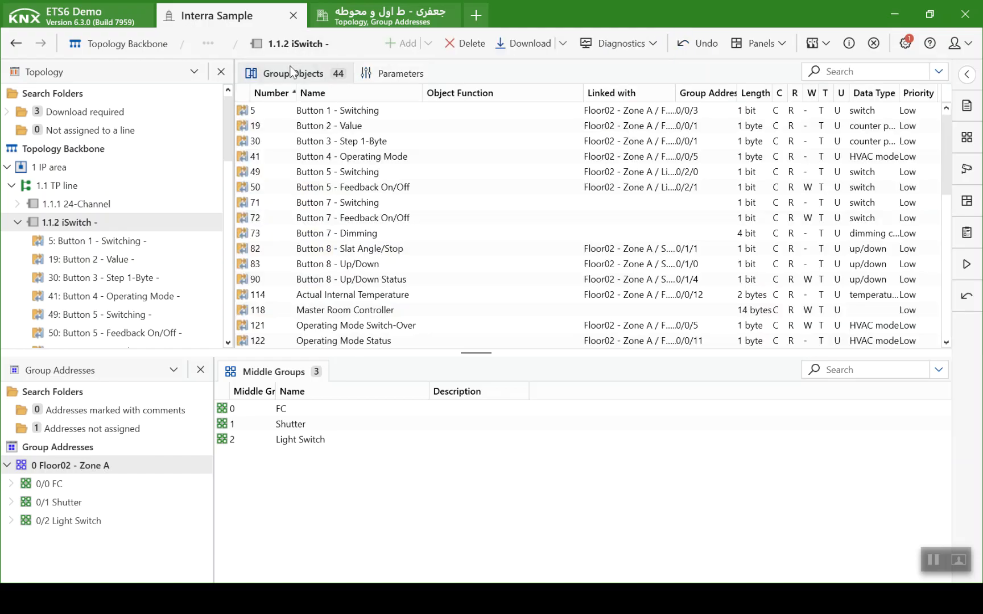
click(376, 214)
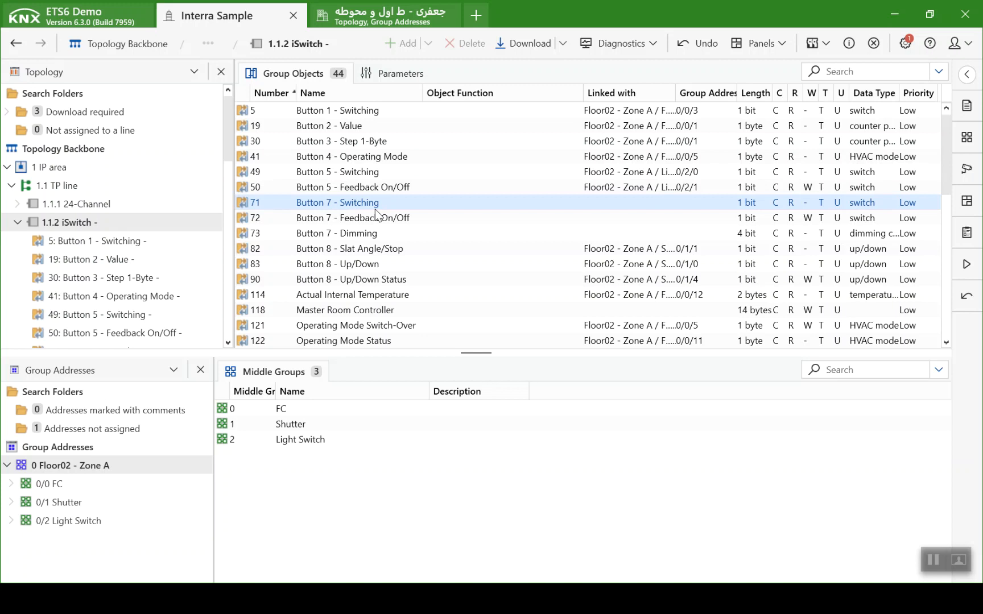
click(375, 218)
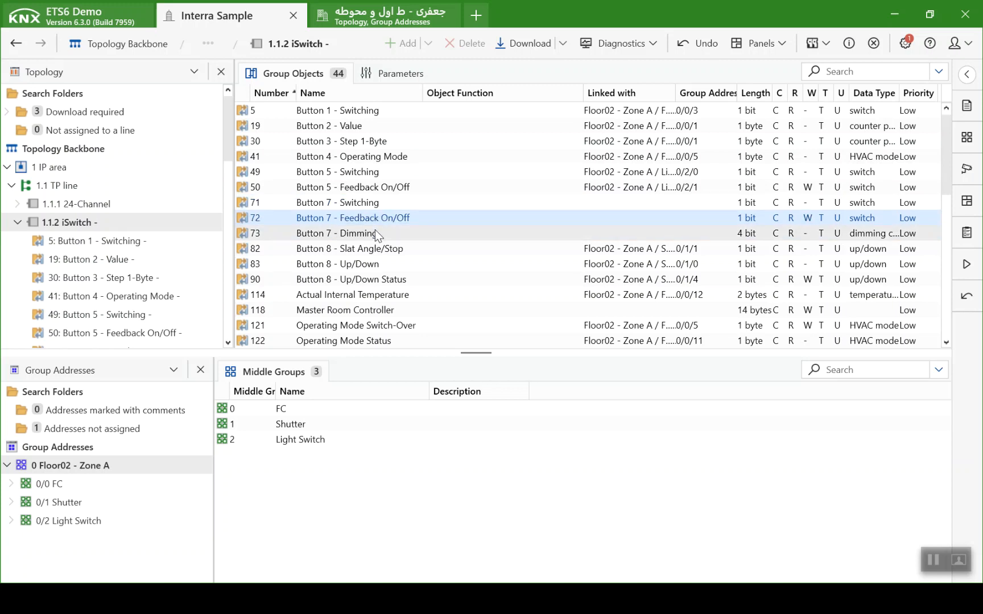
click(375, 233)
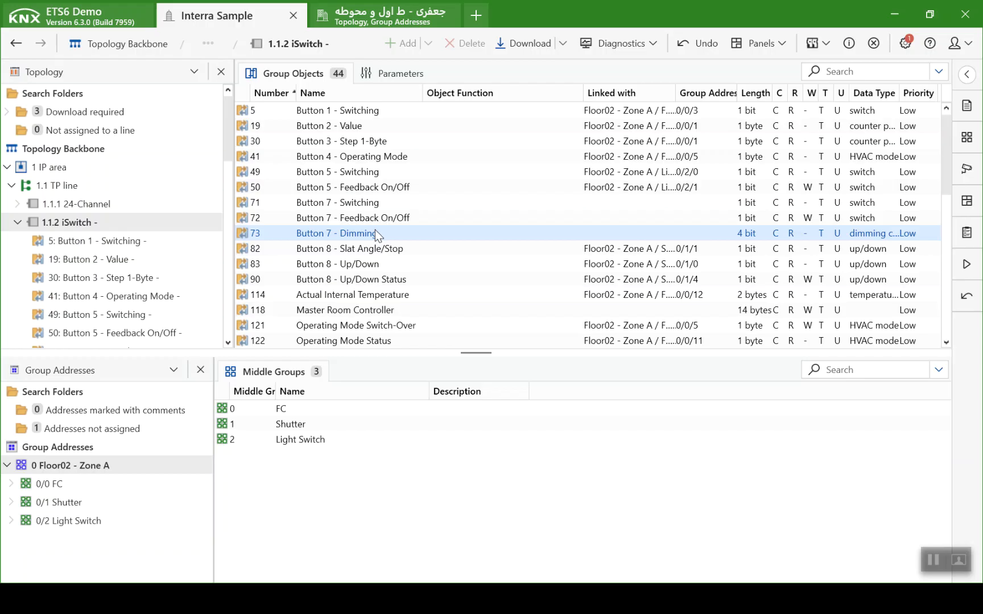
Add a middle group named Light Dimming under the main group 0 Floor02 - Zone A.
click(169, 462)
right_click(168, 462)
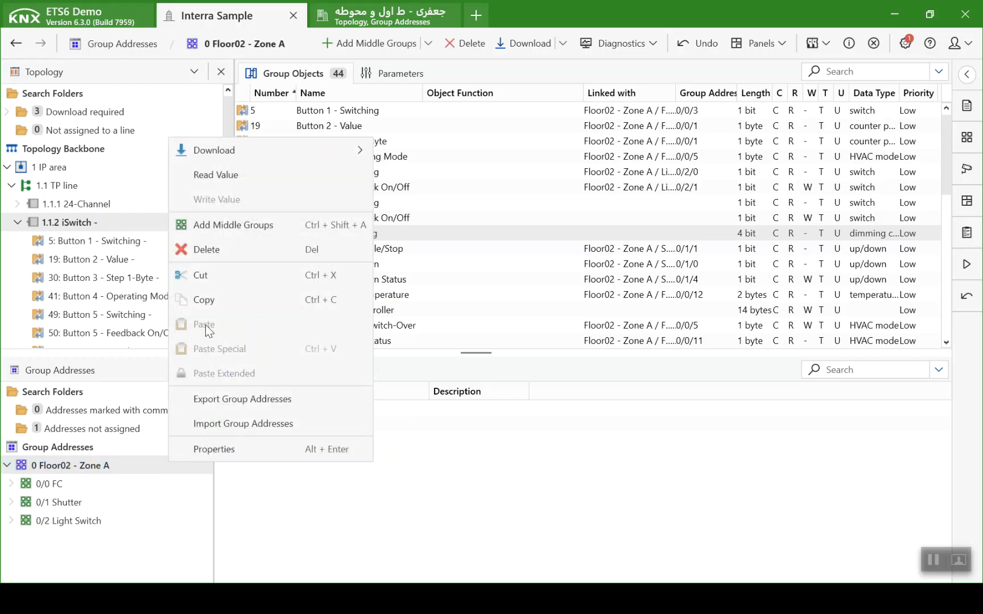
click(235, 225)
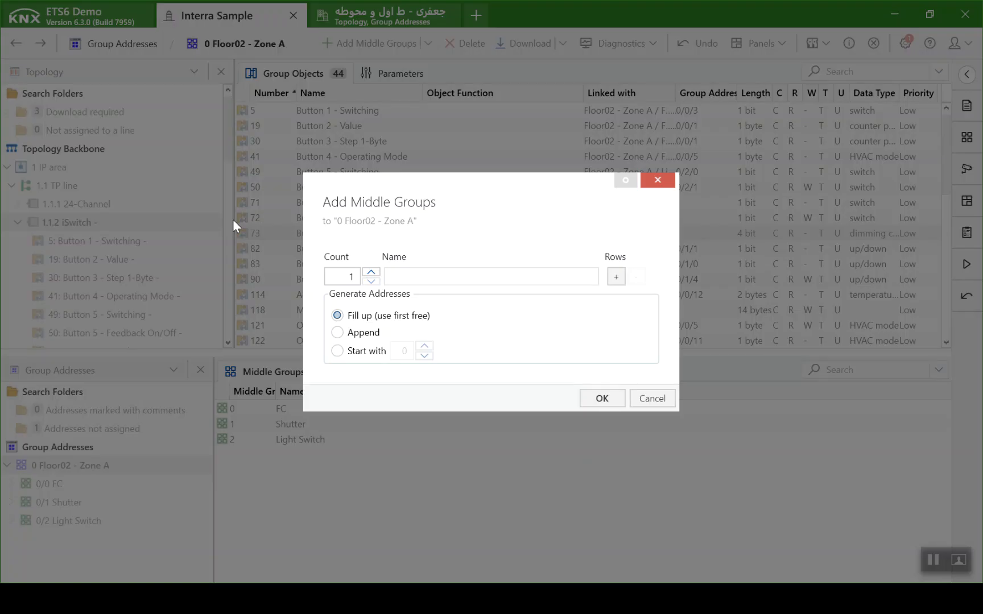
text(Light Dimming)
key(Return)
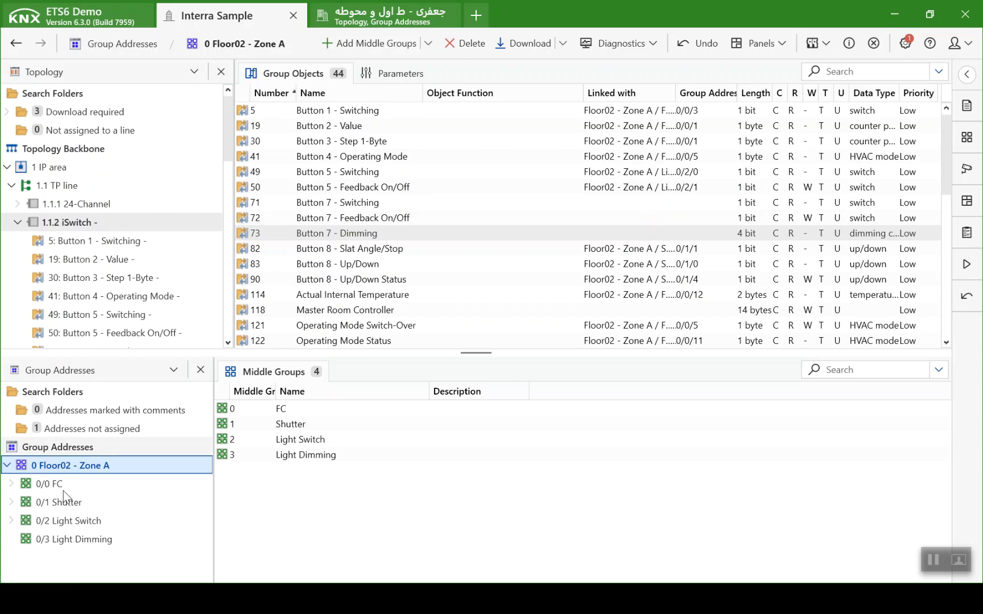
Paste the five copied Socket _ BedRoom 1 group addresses into the 0/3 Light Dimming middle group.
click(75, 541)
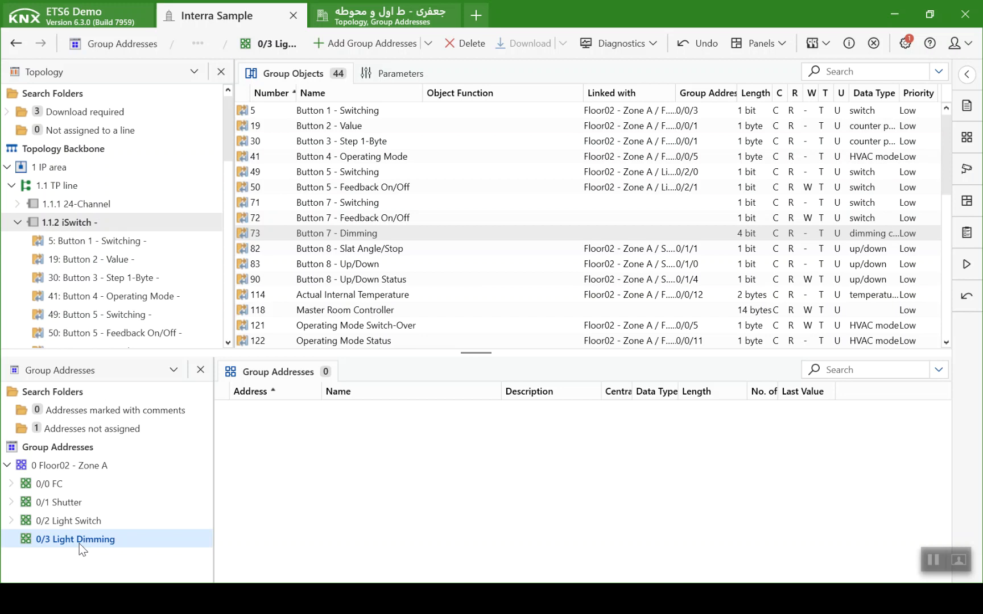
right_click(80, 545)
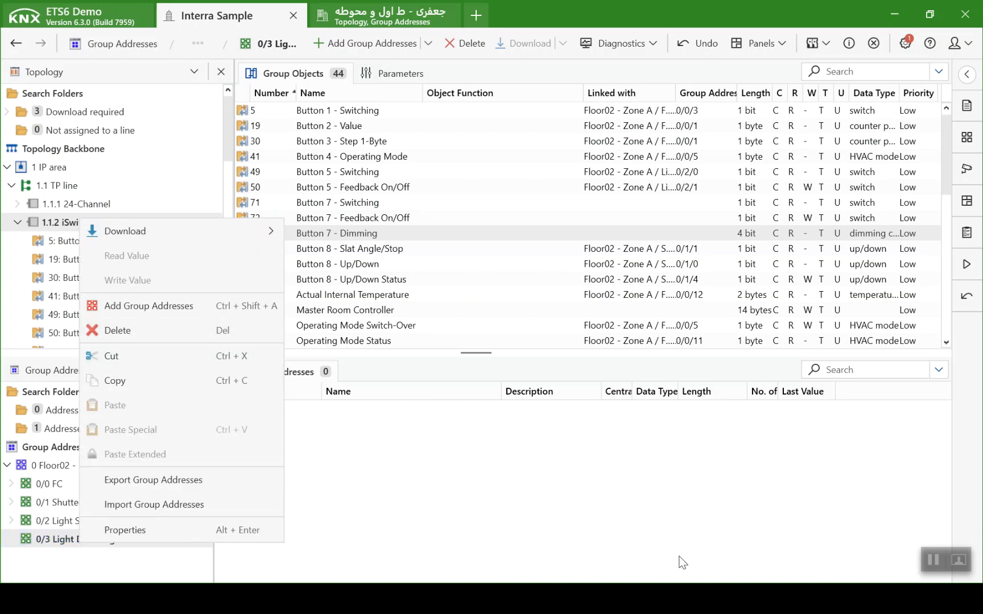
click(932, 557)
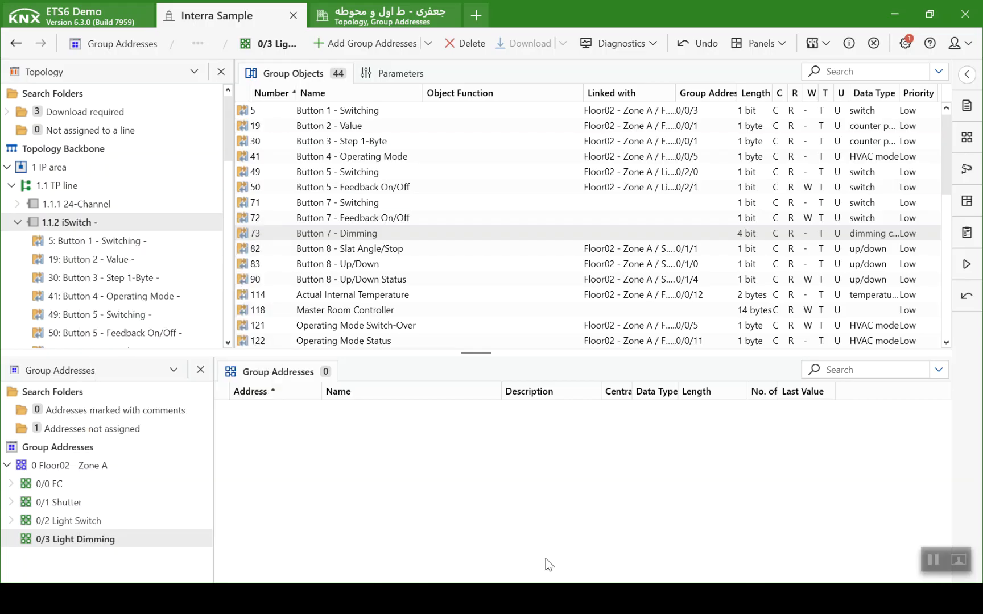
right_click(134, 540)
click(174, 413)
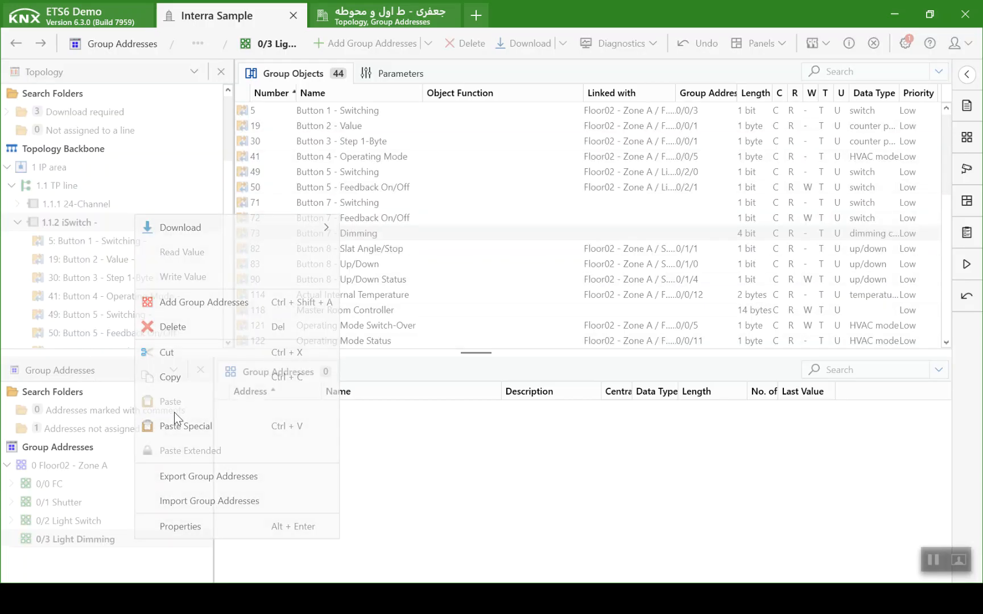
scroll(170, 464, down, 1)
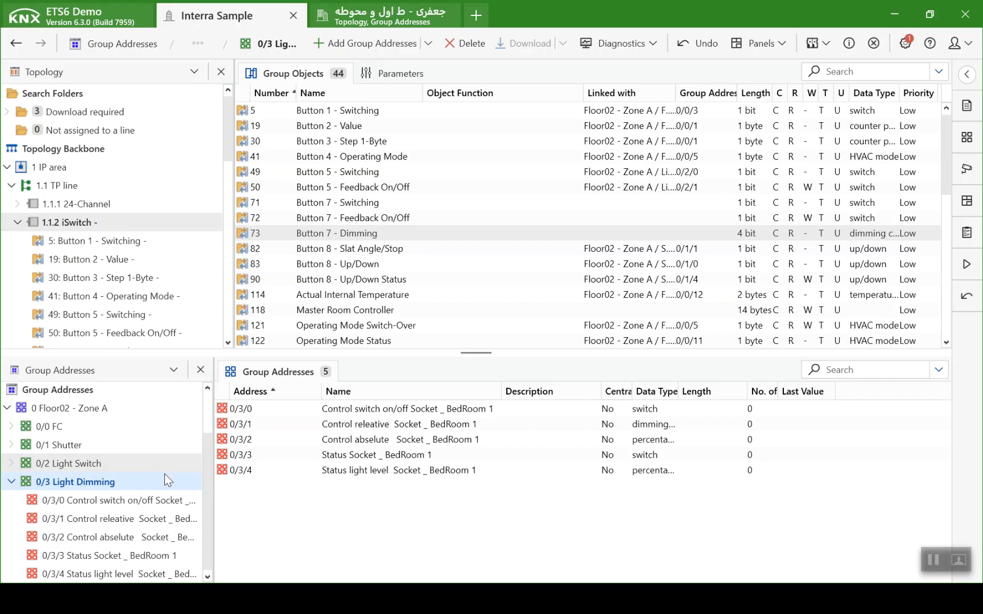
Link the iSwitch's Button 7 - Switching object and the Dimmer's Channel A Switch object to group address 0/3/0.
click(173, 498)
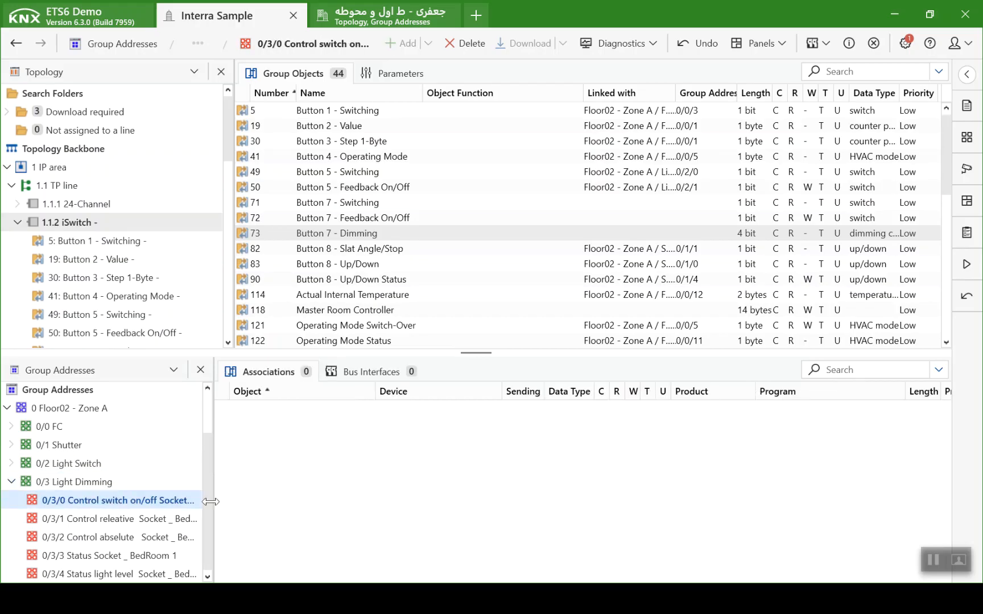
drag(214, 506, 257, 519)
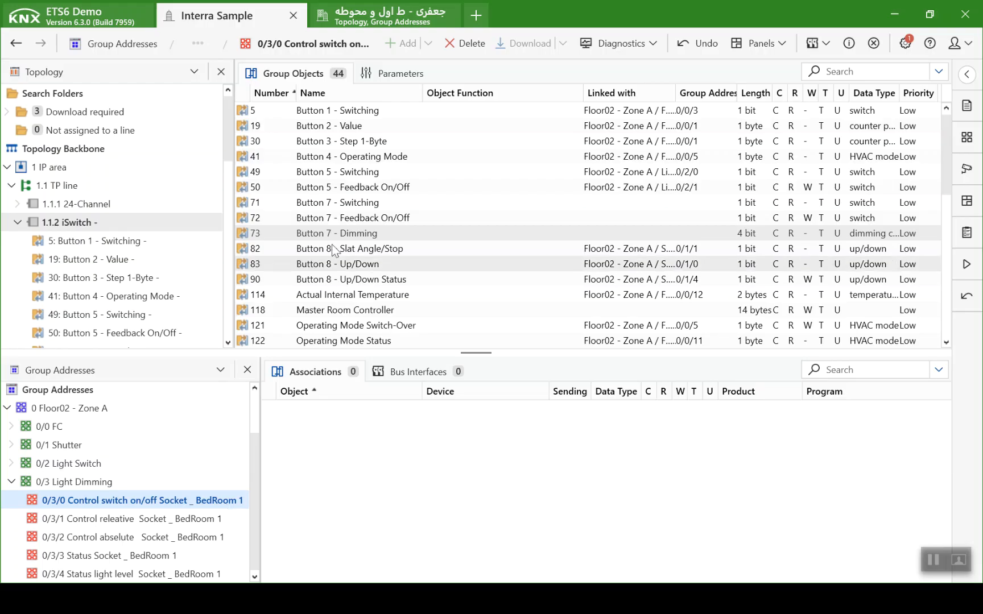
drag(354, 204, 315, 417)
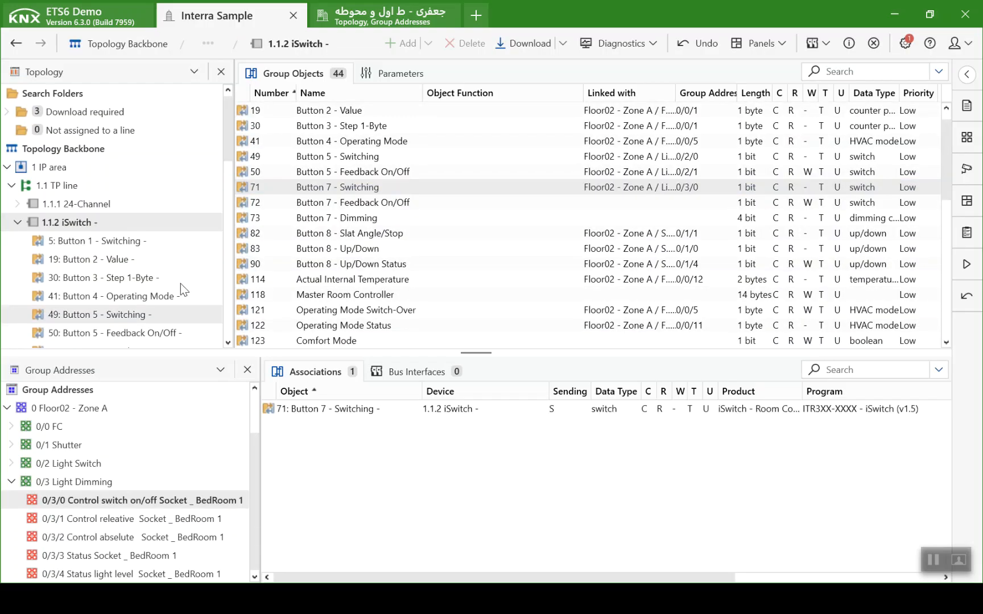
click(148, 211)
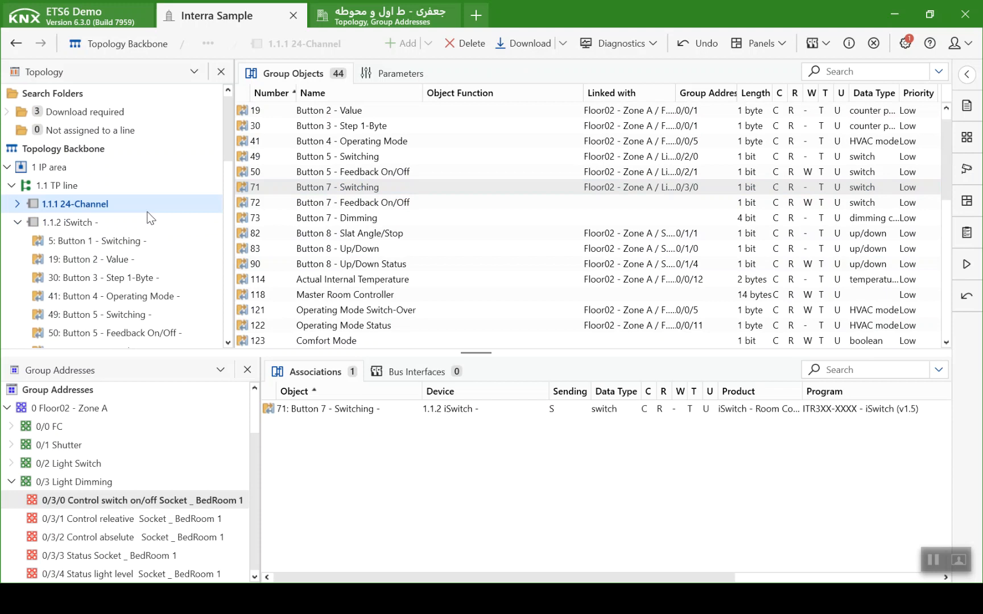
click(17, 222)
click(122, 242)
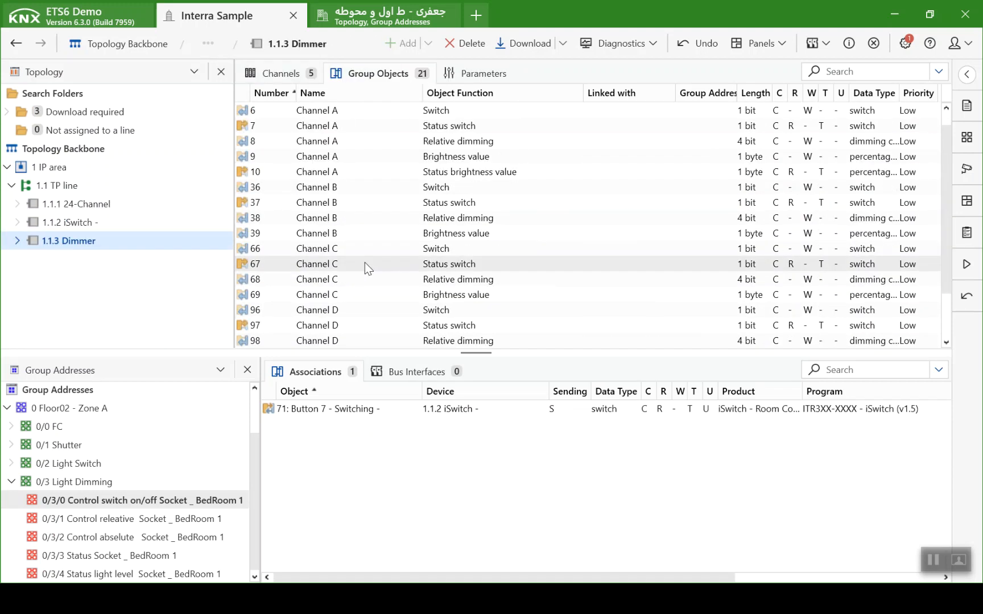
drag(421, 172, 384, 427)
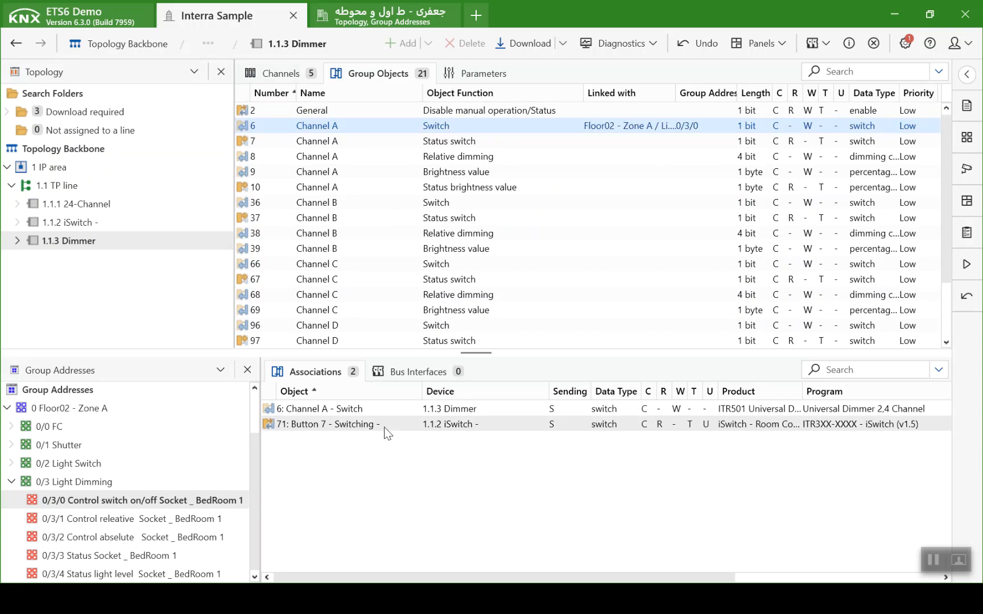
Link the Dimmer's Channel A Relative dimming object and the iSwitch's Button 7 - Dimming object to group address 0/3/1.
click(234, 521)
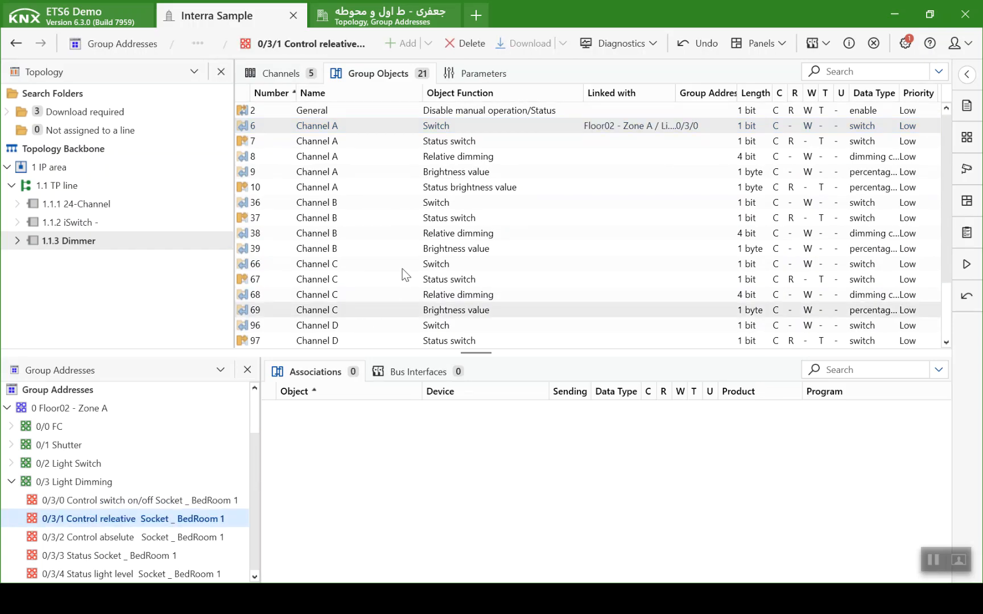
drag(414, 161, 385, 427)
click(132, 225)
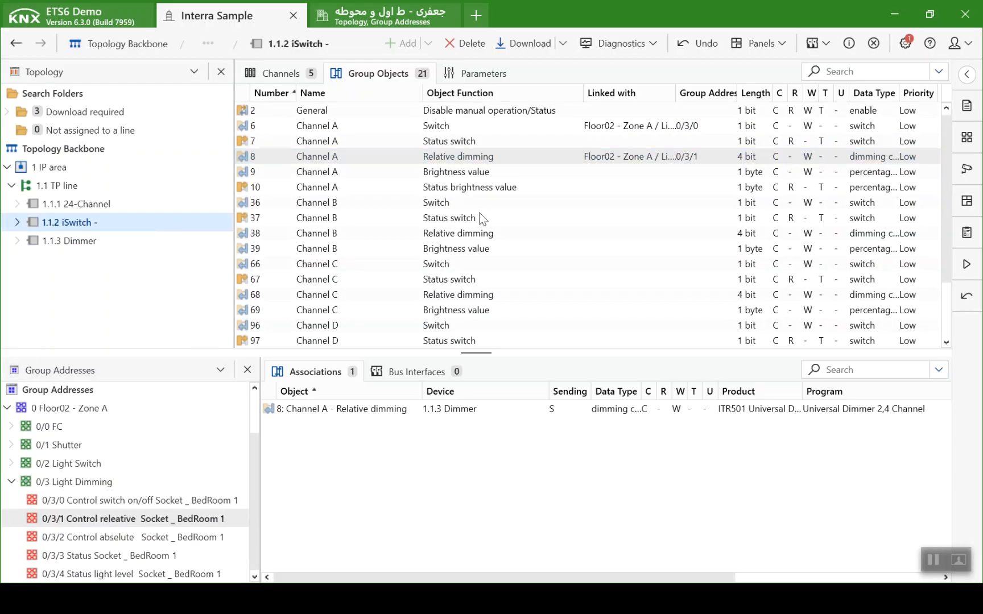
drag(481, 249, 410, 455)
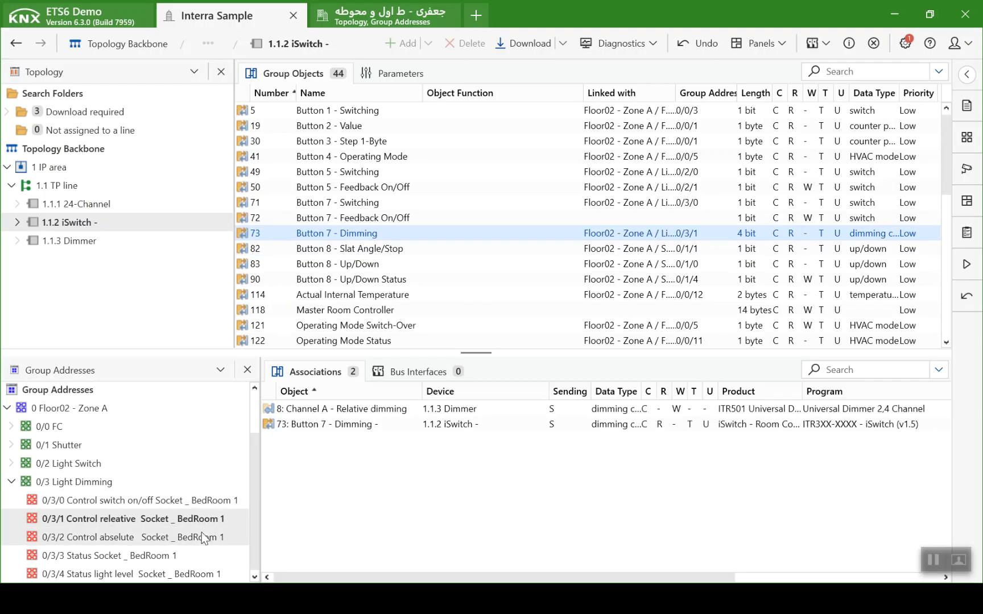
Link the Dimmer's Channel A Brightness value object to group address 0/3/2.
click(203, 538)
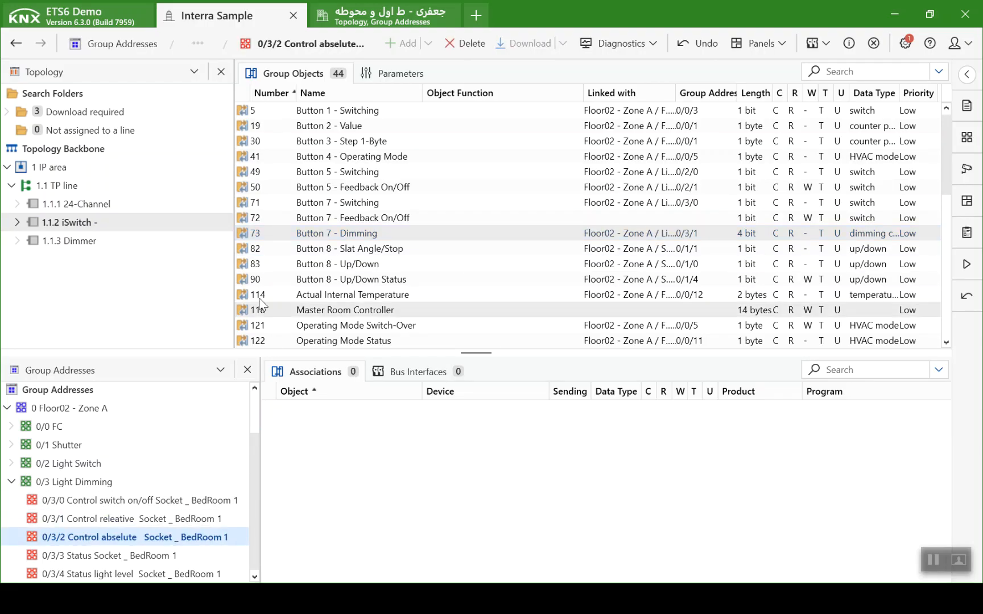
click(196, 243)
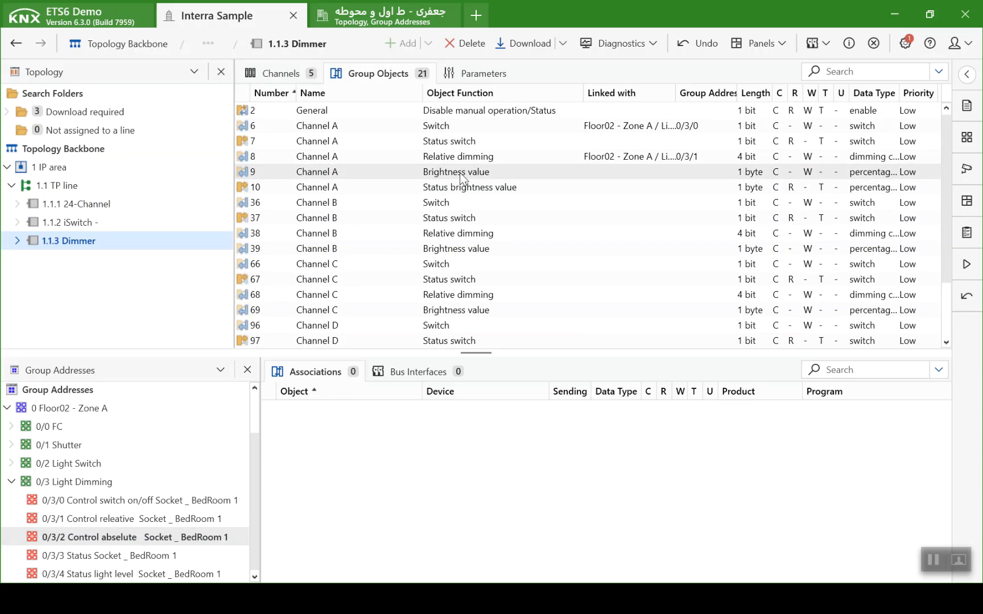
drag(462, 178, 341, 427)
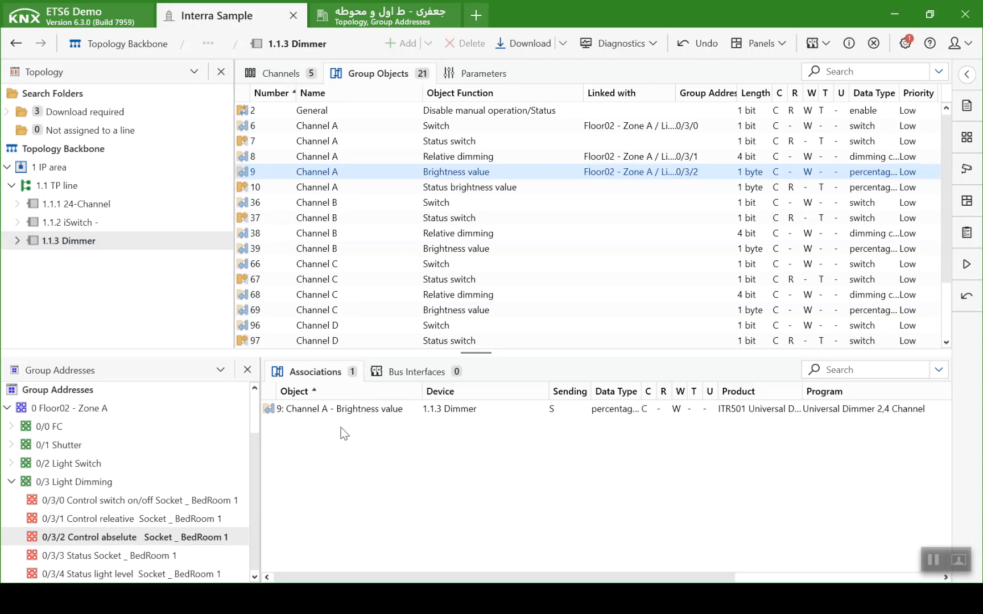
Link the Dimmer's Channel A Status switch object and the iSwitch's Button 7 - Feedback On/Off object to group address 0/3/3.
click(201, 558)
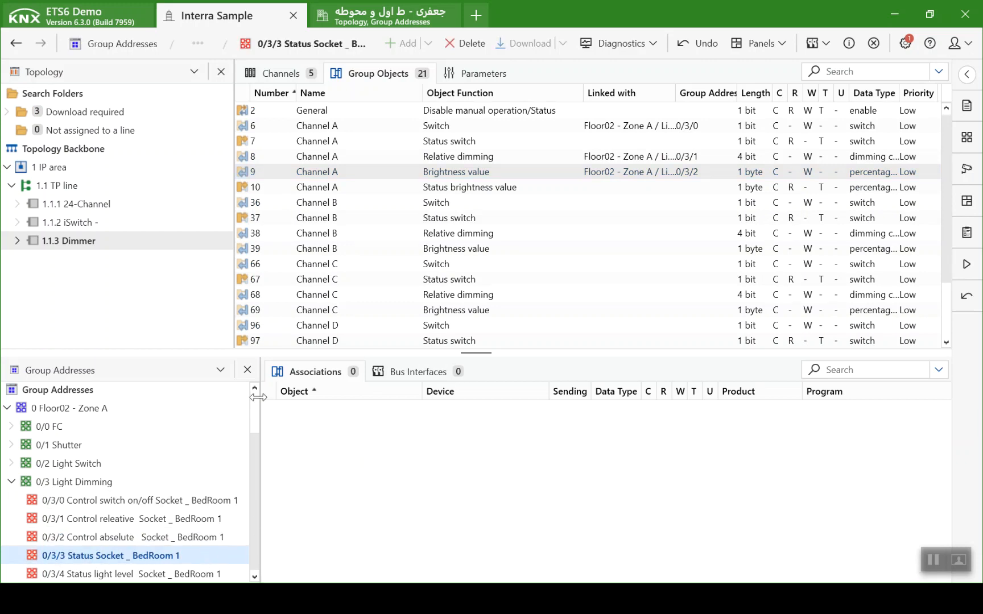
drag(411, 147, 353, 448)
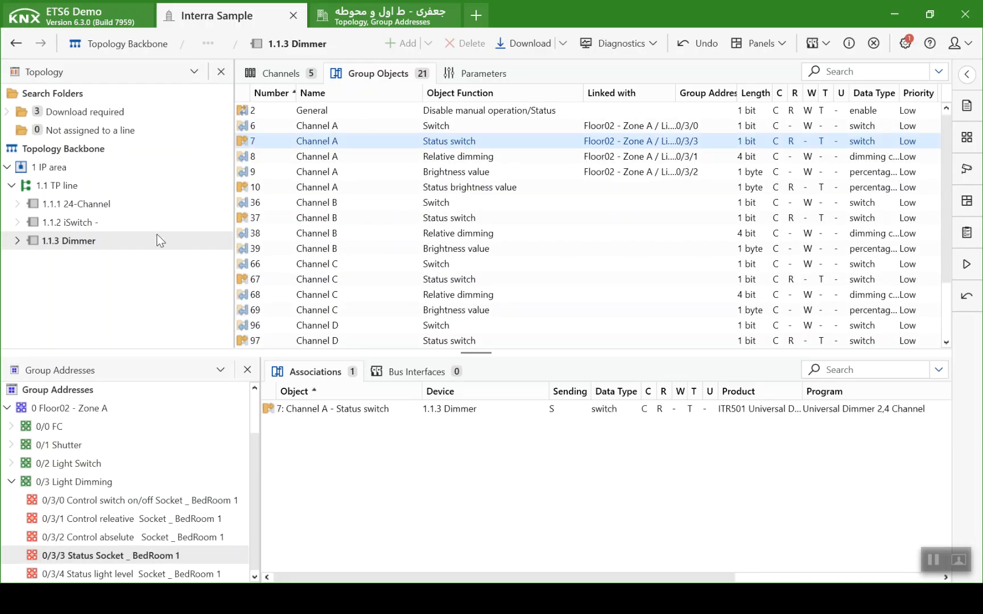
click(154, 225)
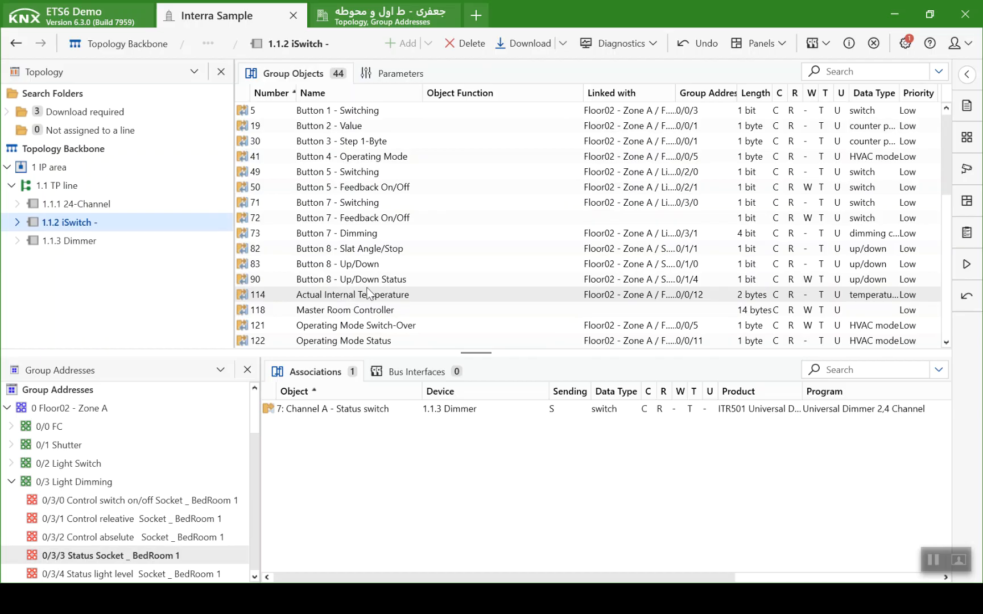
drag(414, 217, 416, 464)
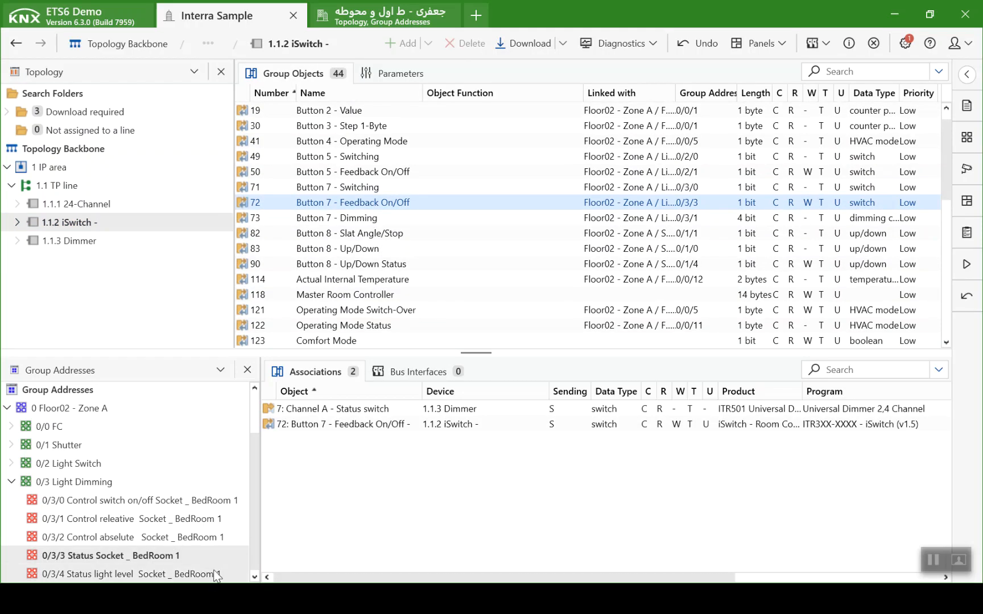
Link the Dimmer's Channel A Status brightness value object to group address 0/3/4.
click(215, 573)
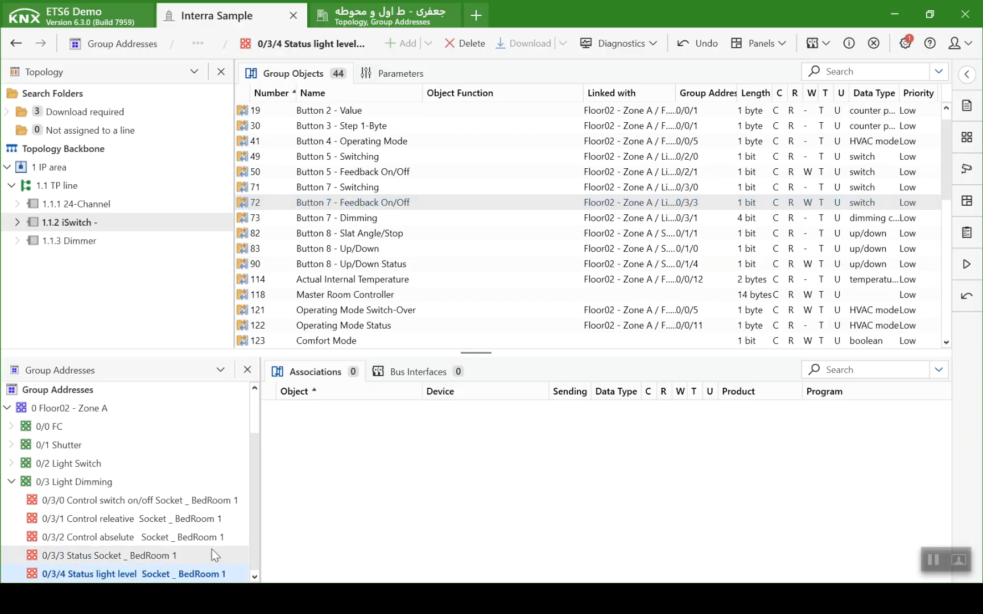
click(206, 239)
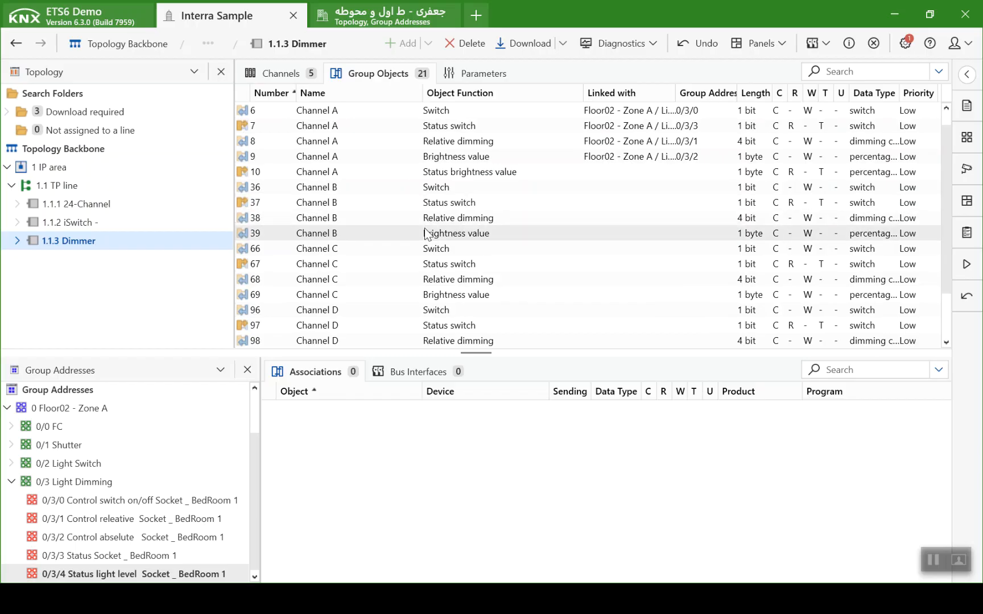
drag(438, 172, 382, 435)
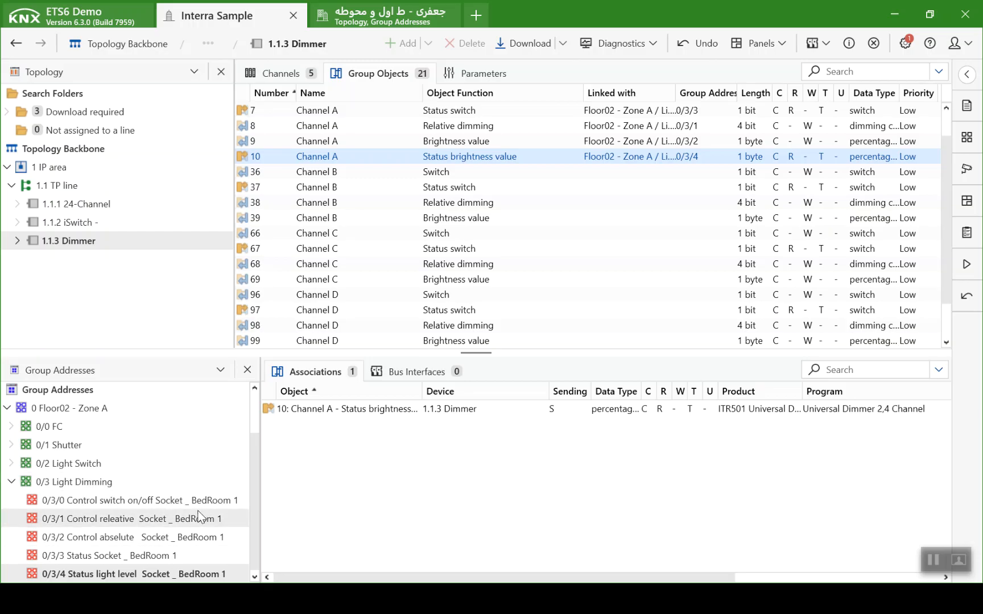
Show the devices on the 1.1 TP line and switch to the PowerPoint slide show's closing Thank you slide.
click(114, 190)
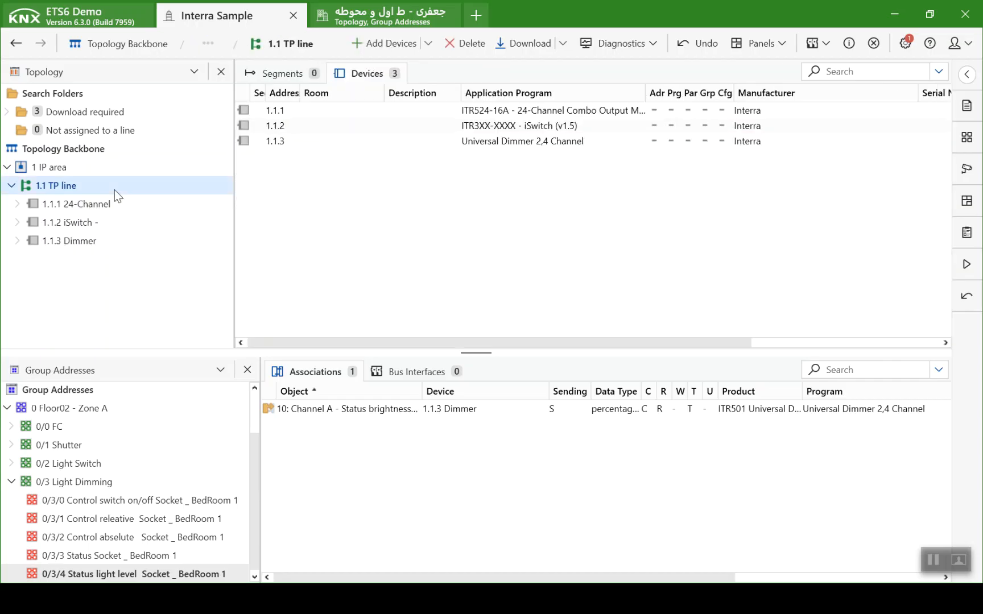
key(alt+Tab)
key(alt+Tab)
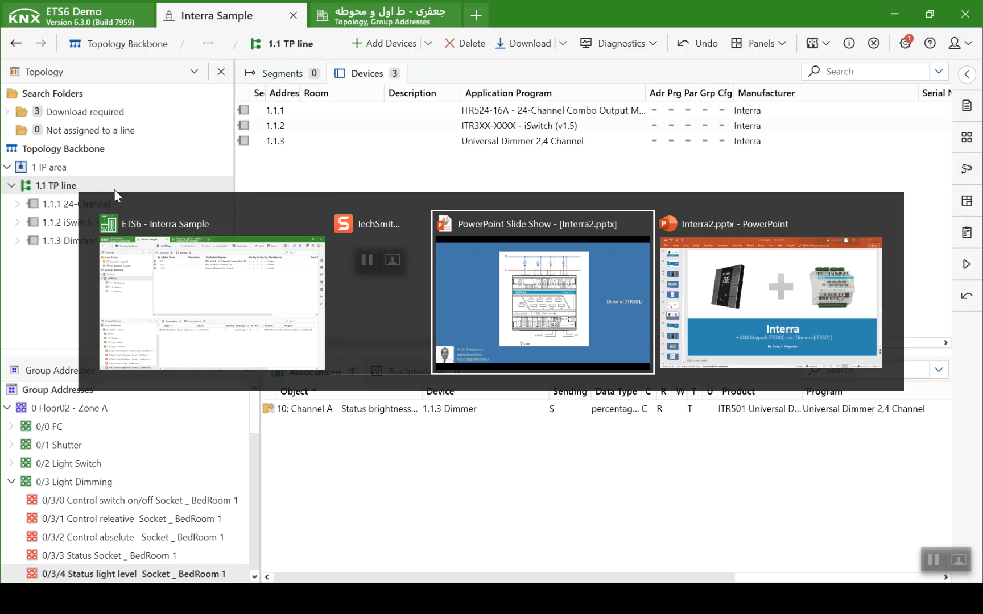
key(Right)
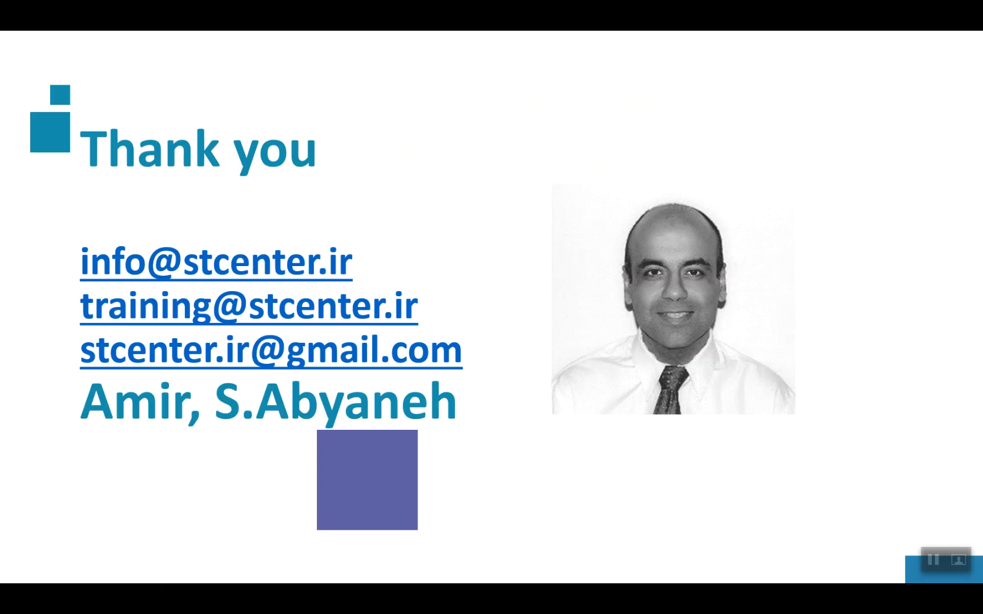